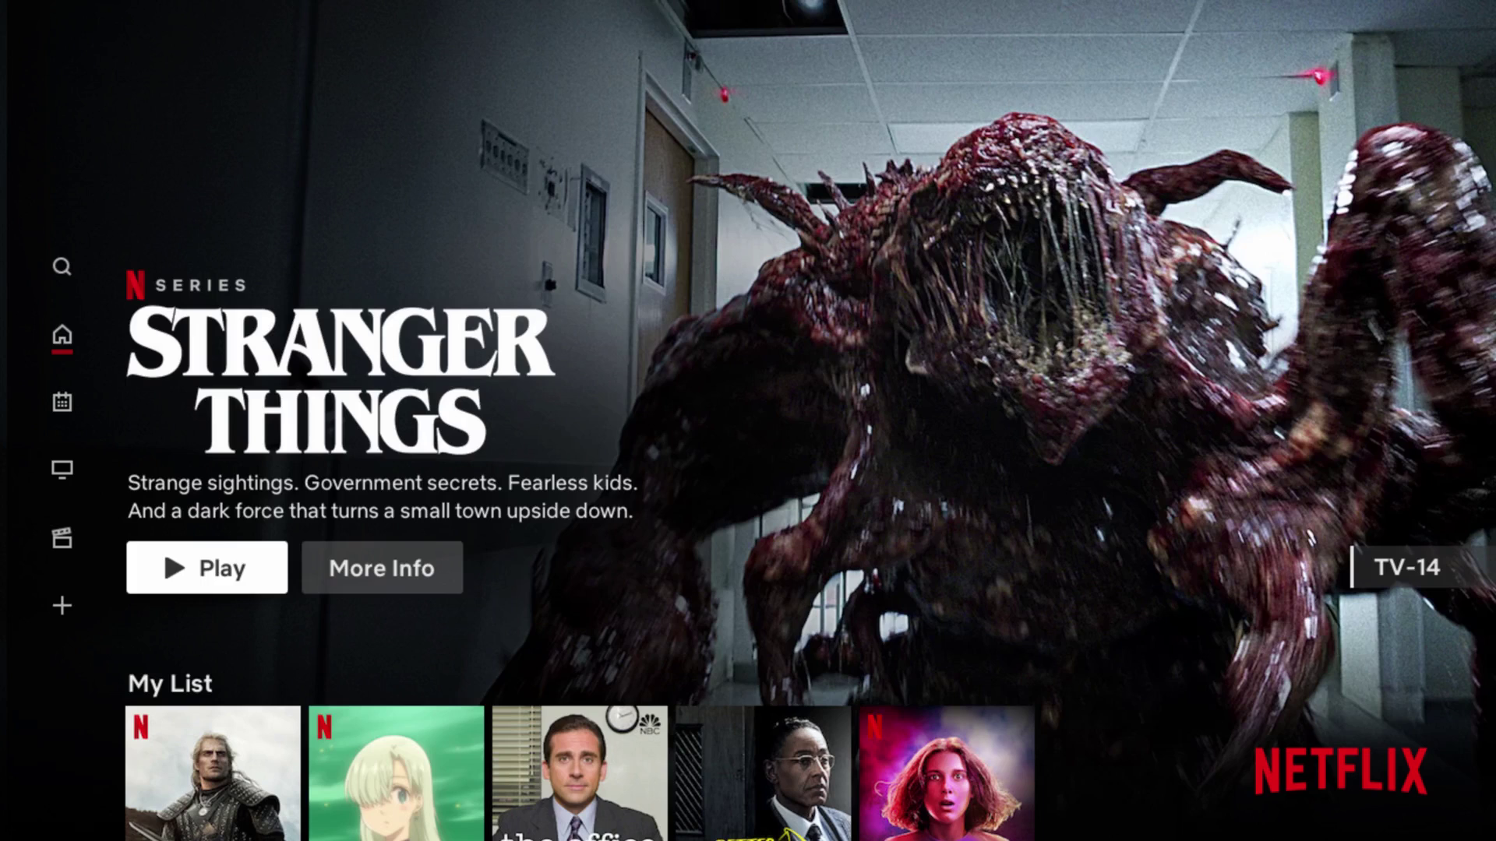
Open Get Help from the Netflix TV app sidebar to reach the Sign out option
{"action": "key", "text": "Left"}
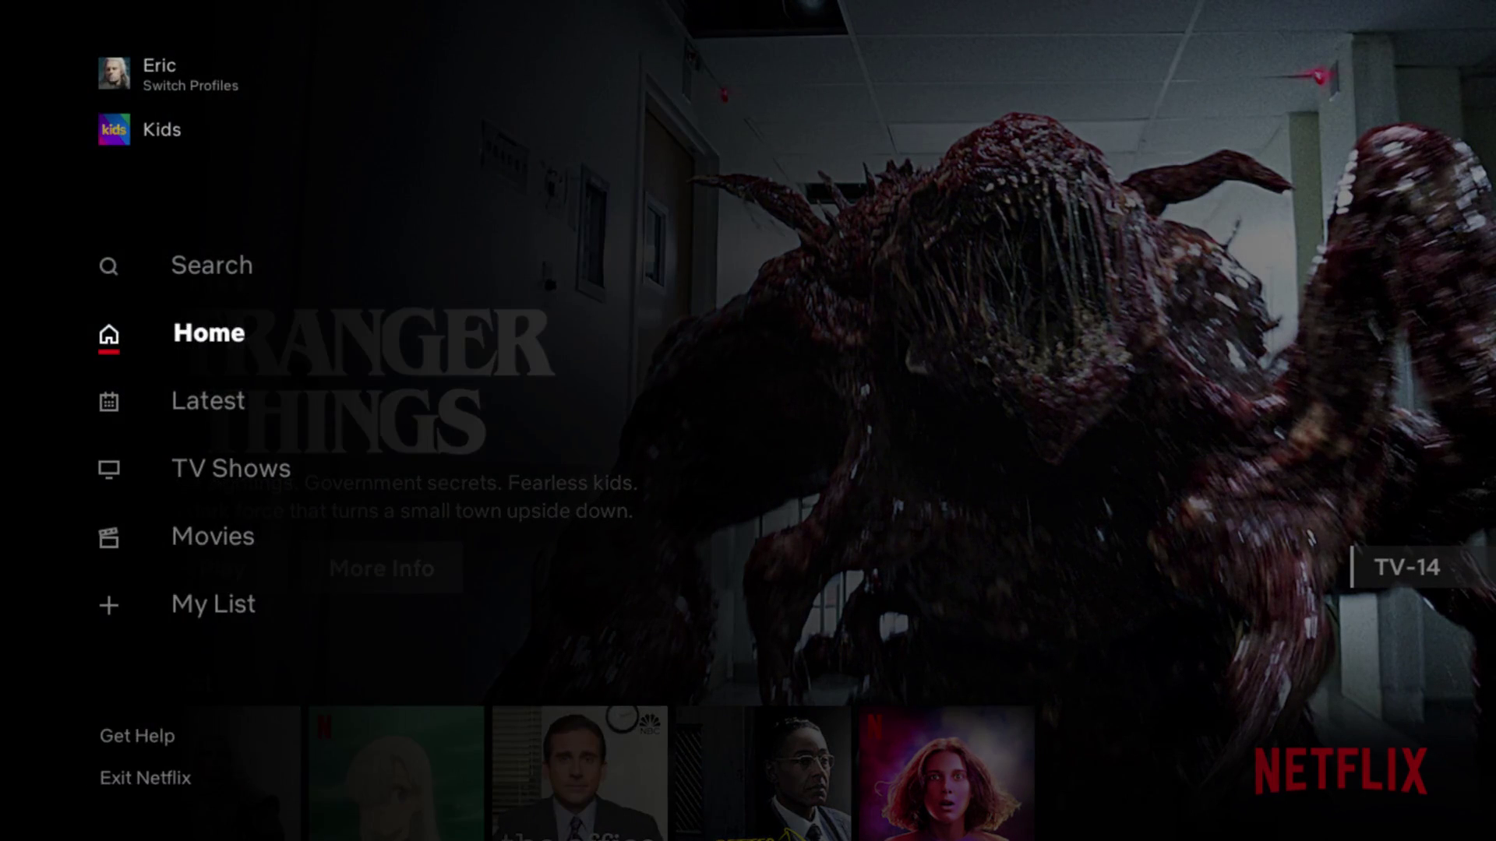
{"action": "key", "text": "Down"}
{"action": "key", "text": "Down"}
{"action": "key", "text": "Down"}
{"action": "key", "text": "Down"}
{"action": "key", "text": "Down"}
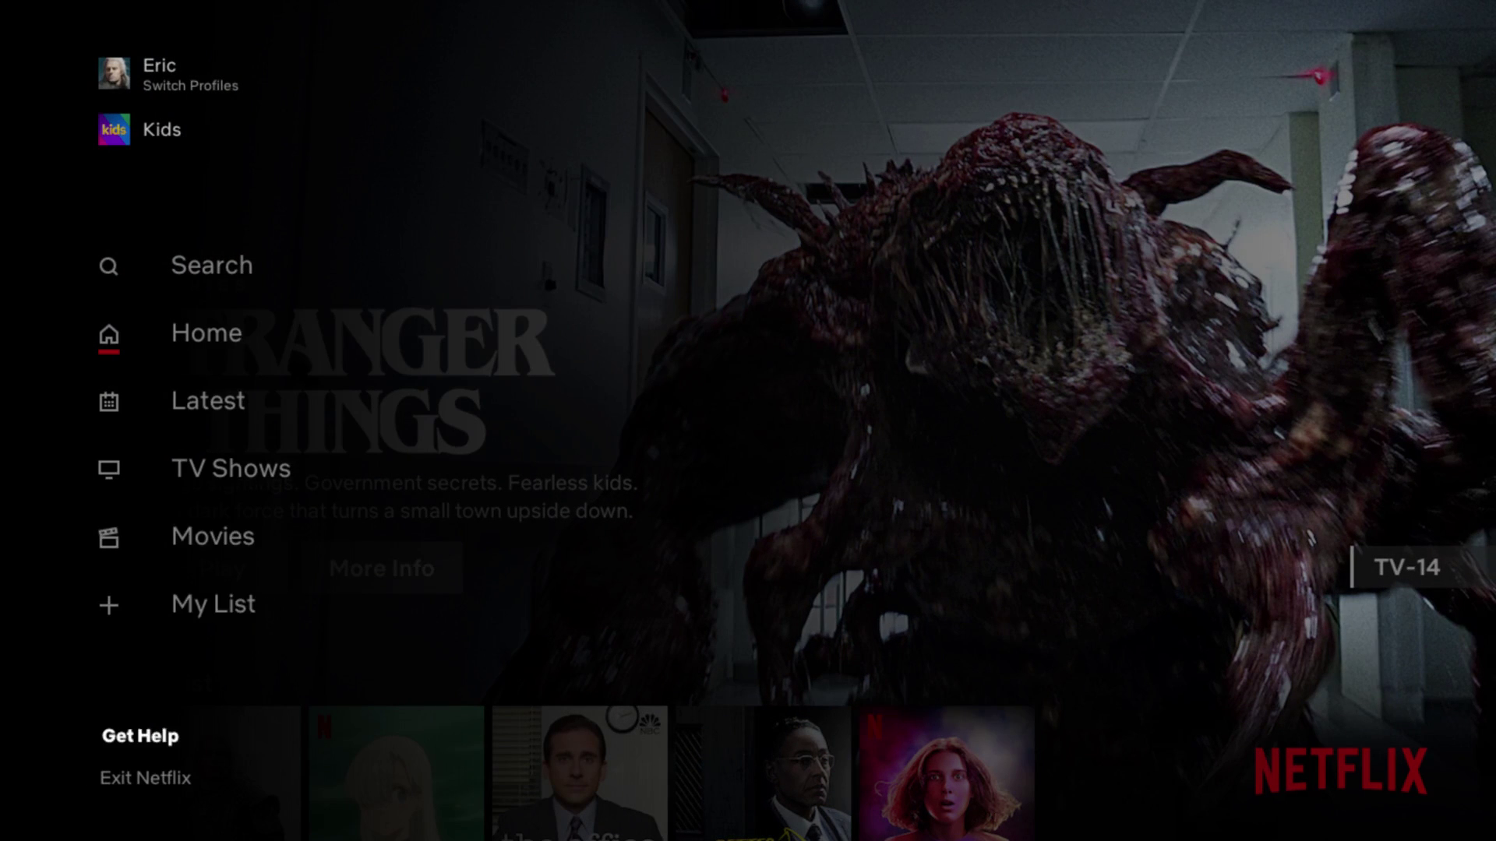
{"action": "key", "text": "Return"}
{"action": "key", "text": "Down"}
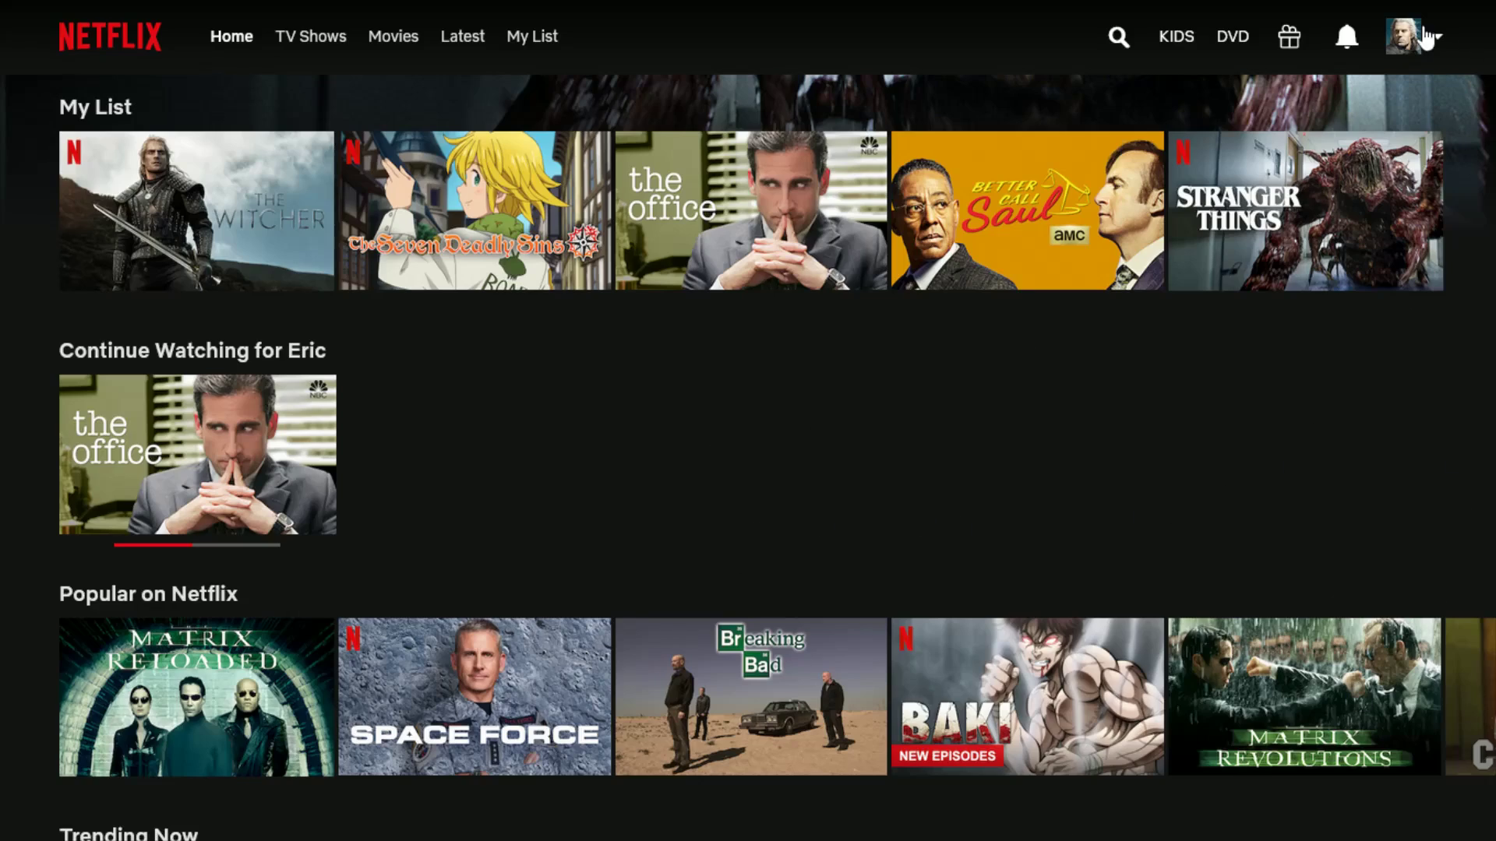
{"action": "mouse_move", "coordinate": [1403, 37]}
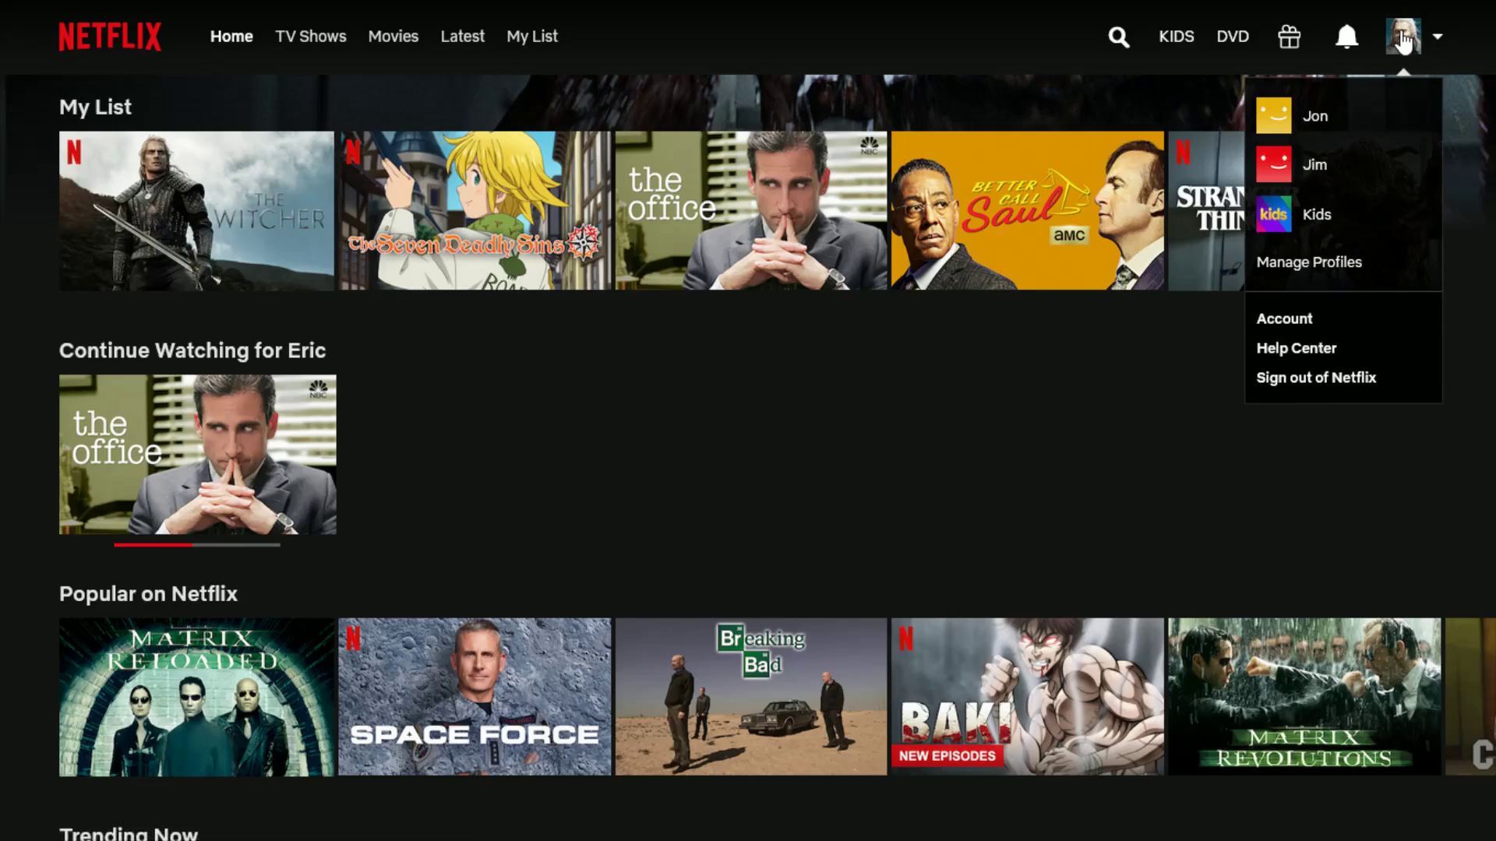
Open the Netflix website's Account page showing plan details and the 'Sign out of all devices' setting
{"action": "left_click", "coordinate": [1285, 320]}
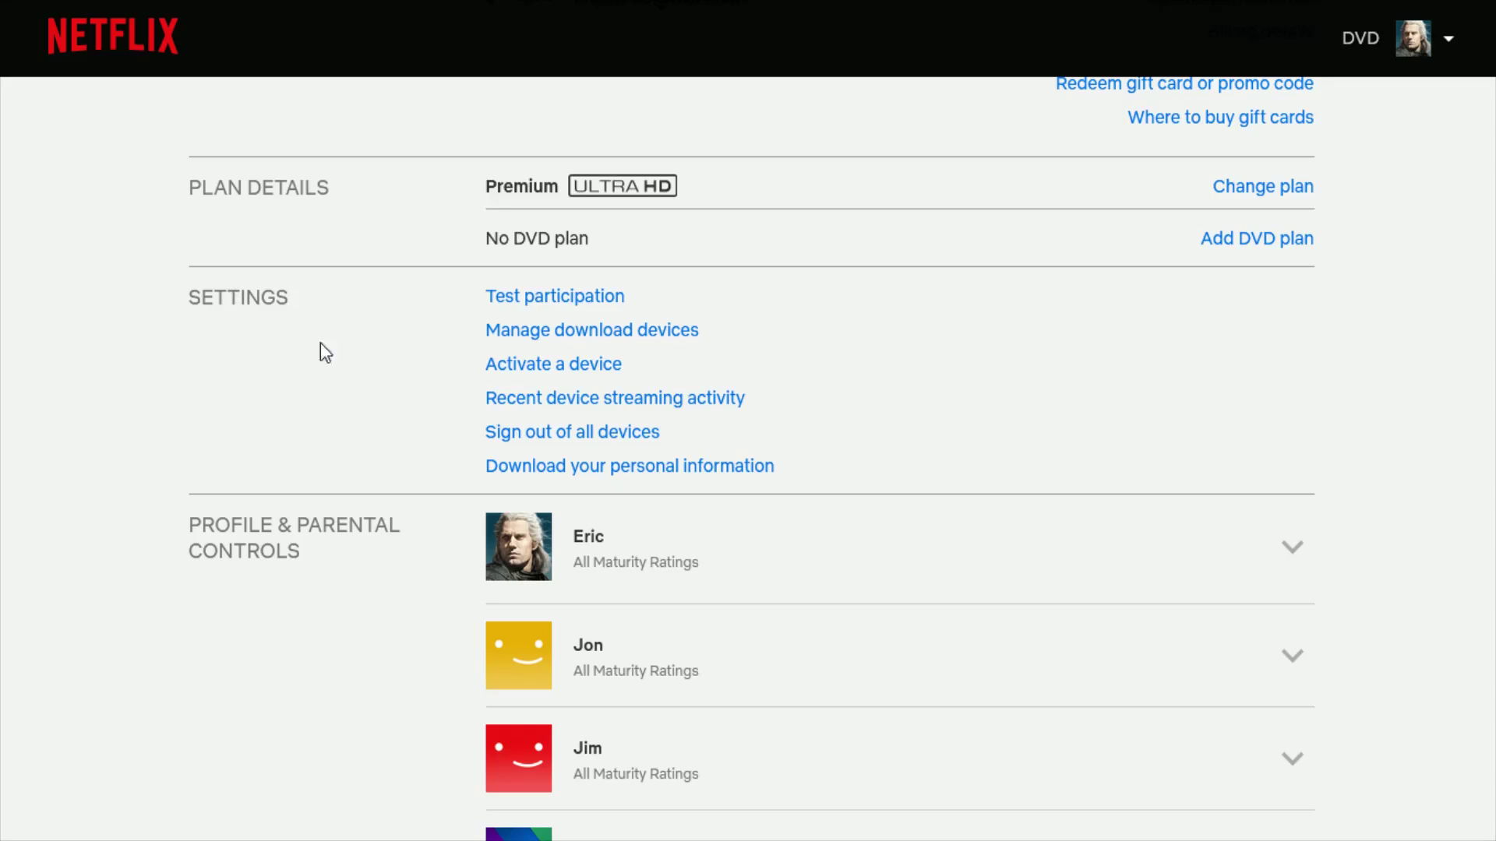
{"action": "left_click", "coordinate": [627, 438]}
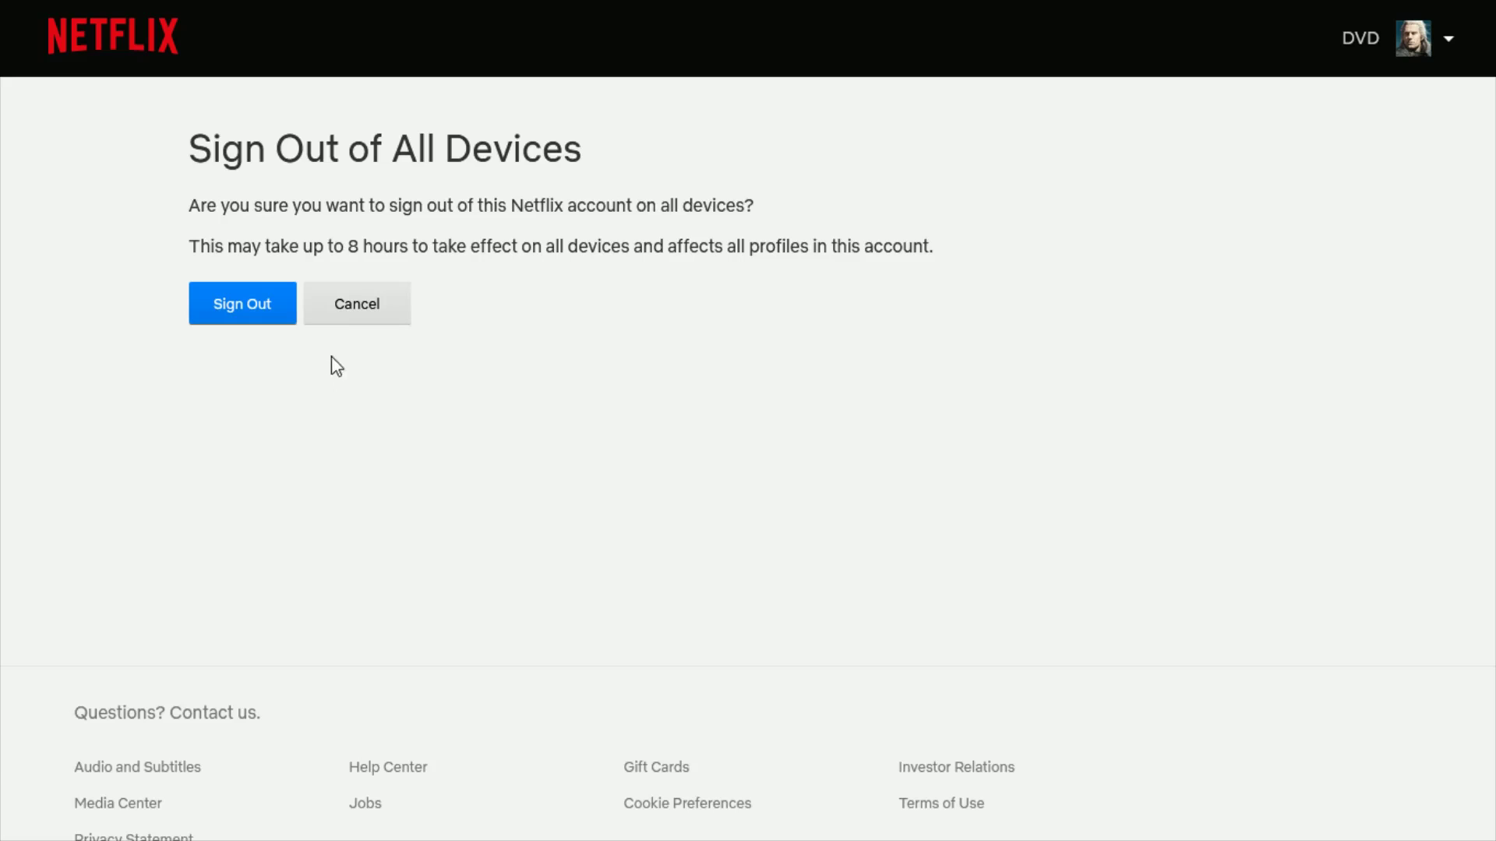